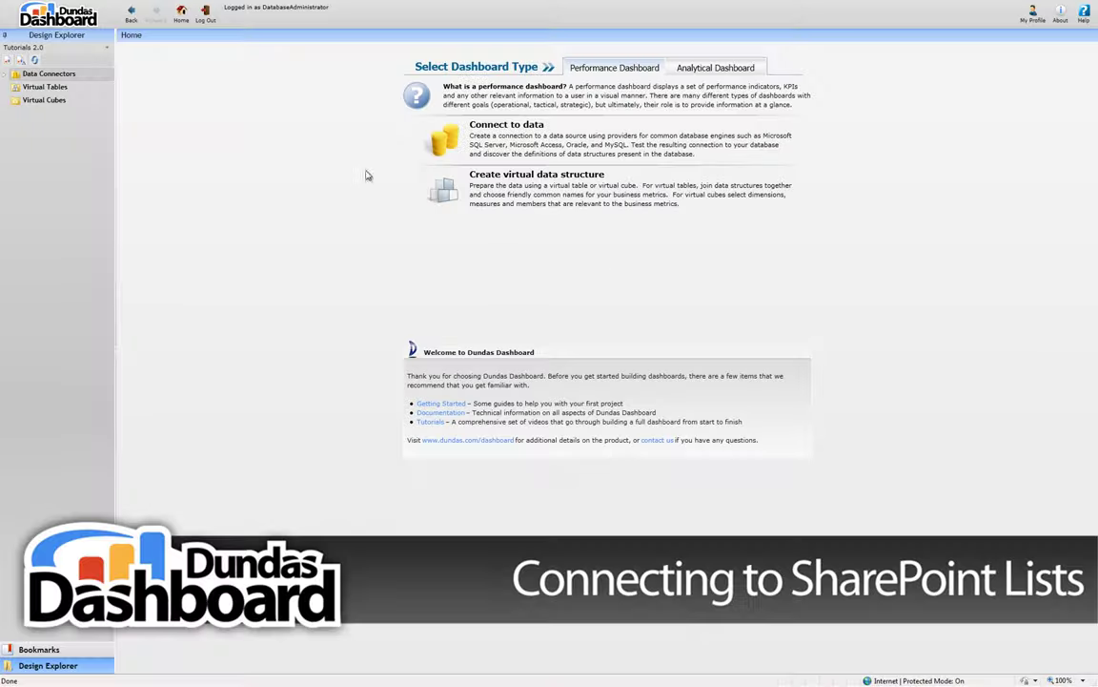
- Add a new data connector from the Data Connectors menu and name it 2.1.3
{"action": "left_click", "coordinate": [106, 76]}
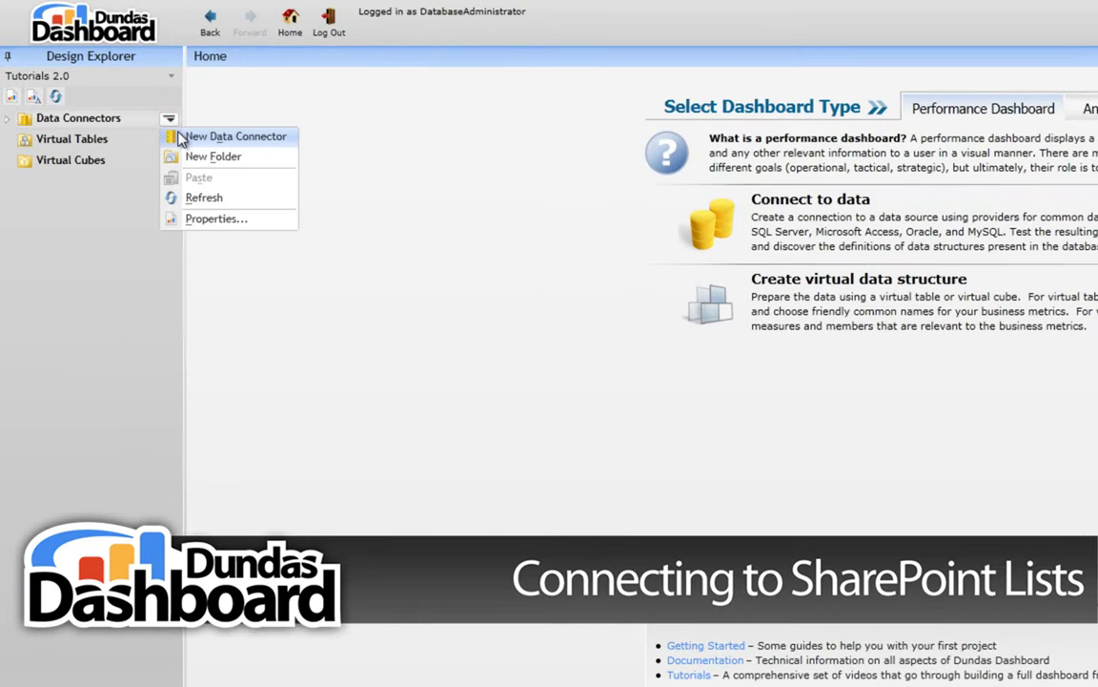
{"action": "left_click", "coordinate": [179, 139]}
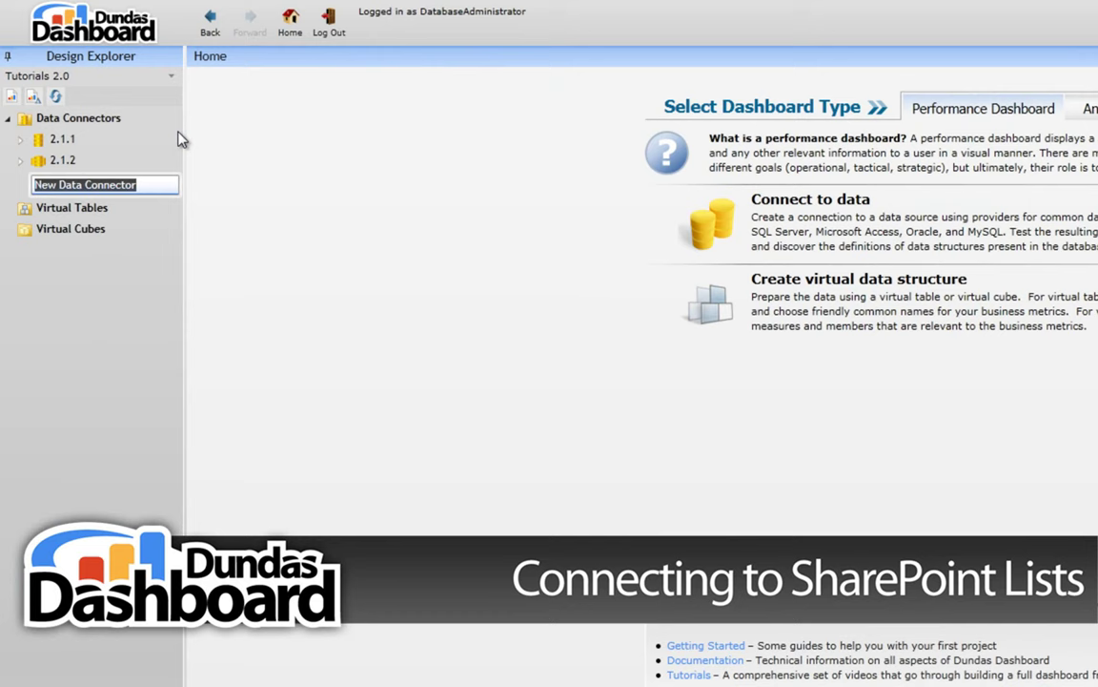
{"action": "type", "text": "2"}
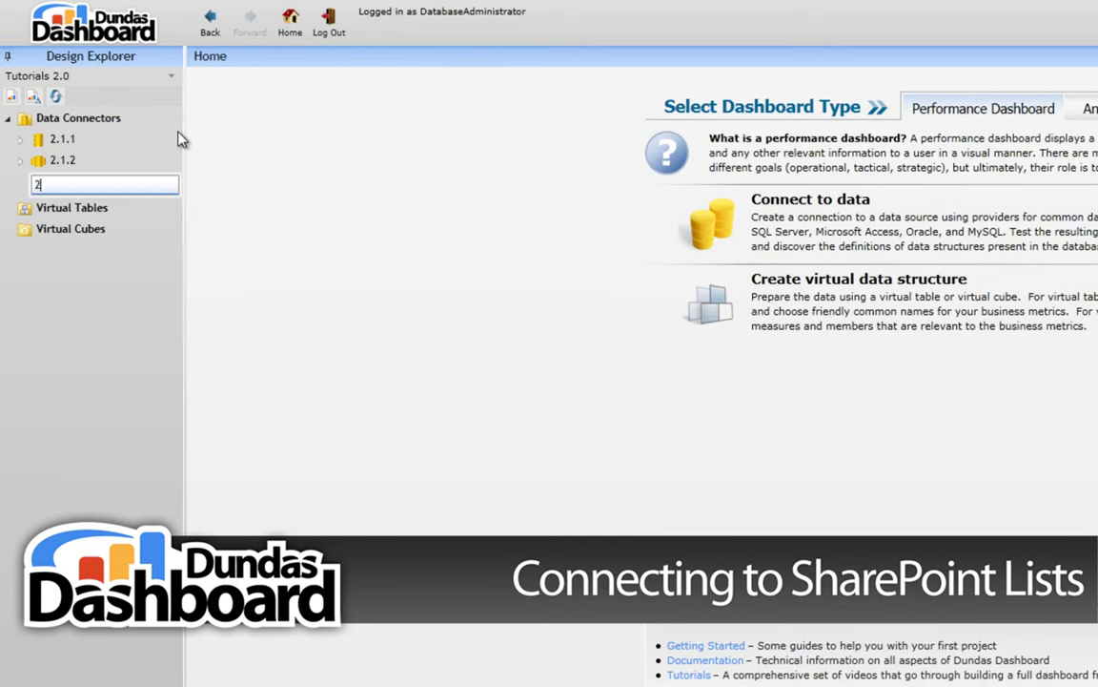
{"action": "type", "text": ".1.3"}
{"action": "key", "text": "Return"}
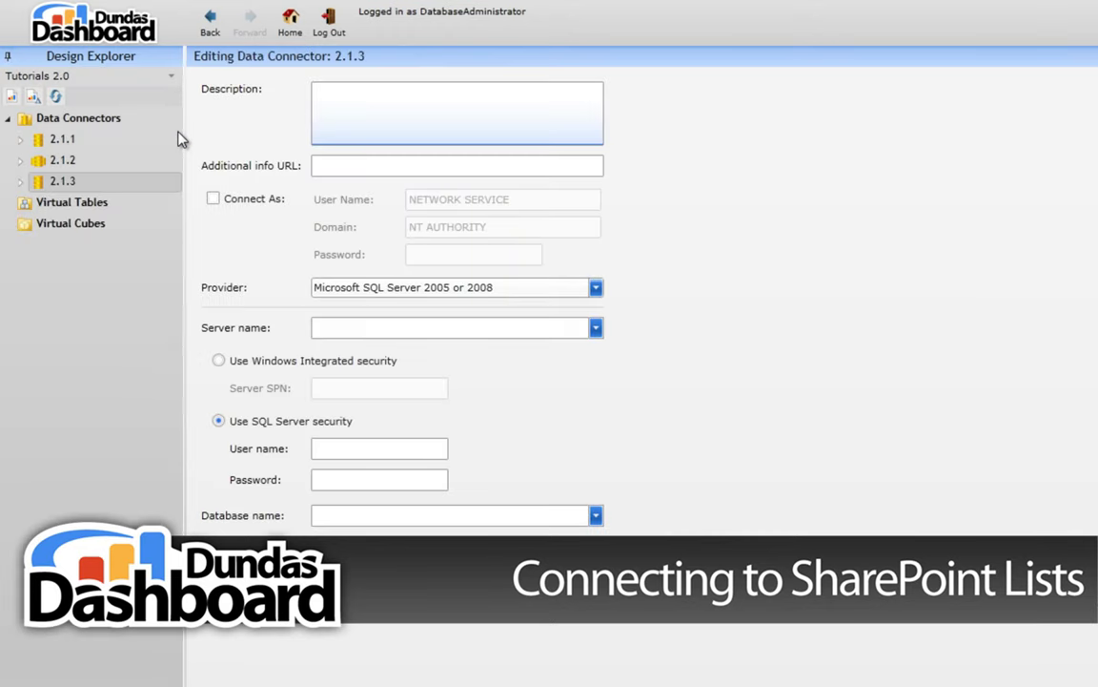
- Enable Connect As with domain account credentials and choose the Other Data Sources (CSV, Excel, SharePoint, etc.) provider
{"action": "left_click", "coordinate": [214, 201]}
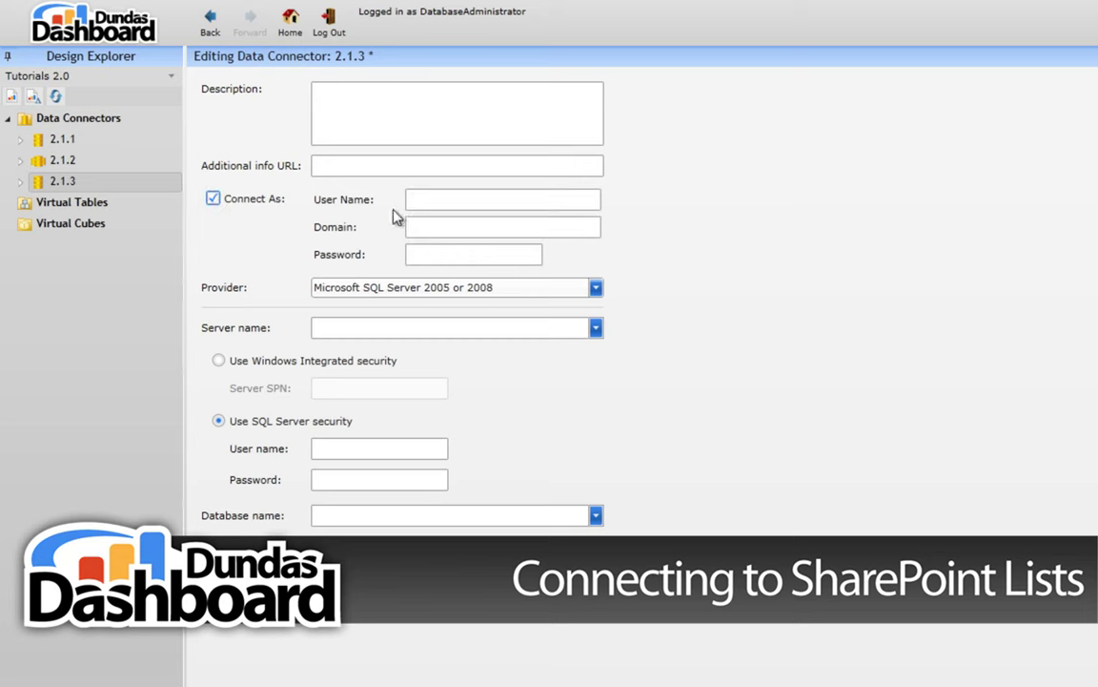
{"action": "left_click", "coordinate": [422, 199]}
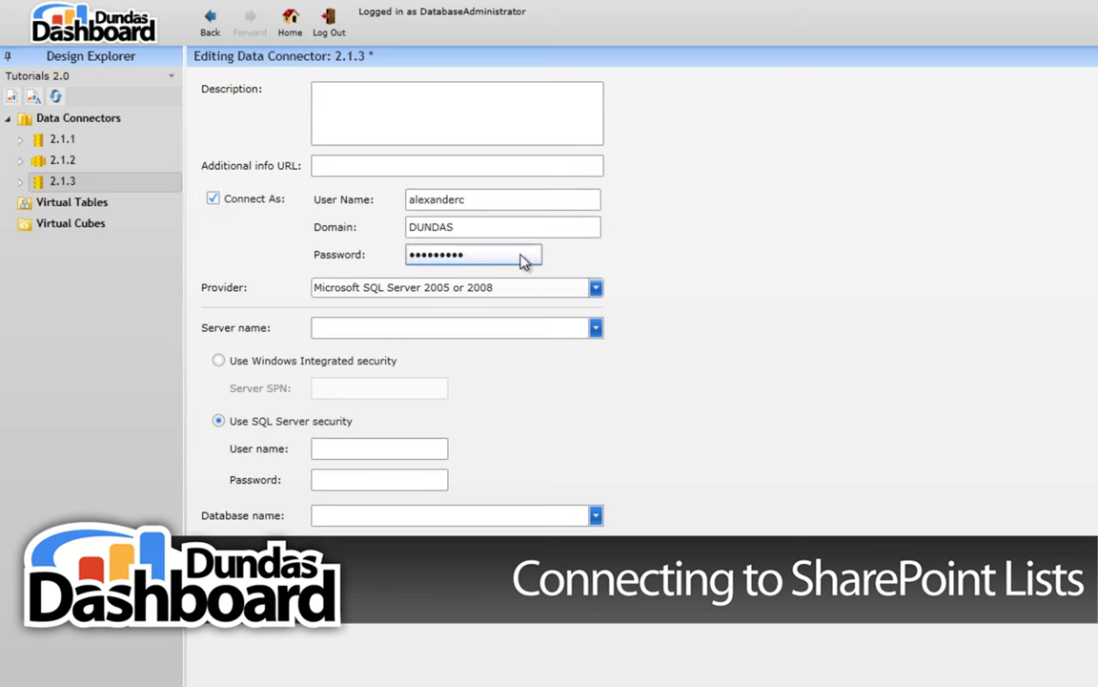
{"action": "left_click", "coordinate": [596, 288]}
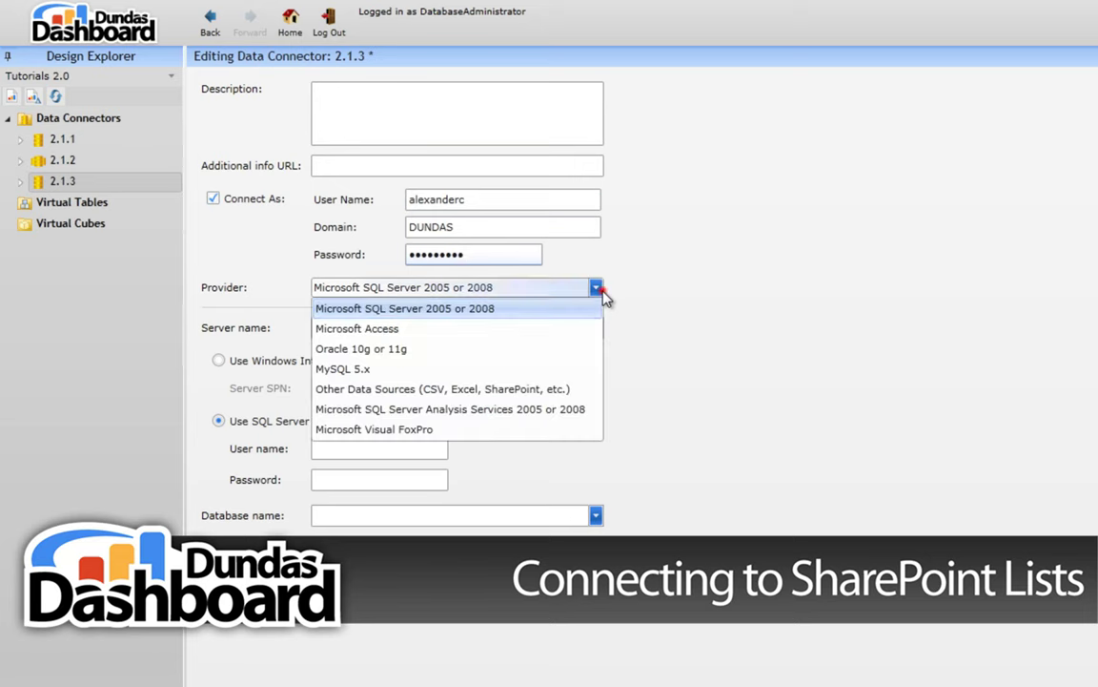
{"action": "left_click", "coordinate": [529, 391]}
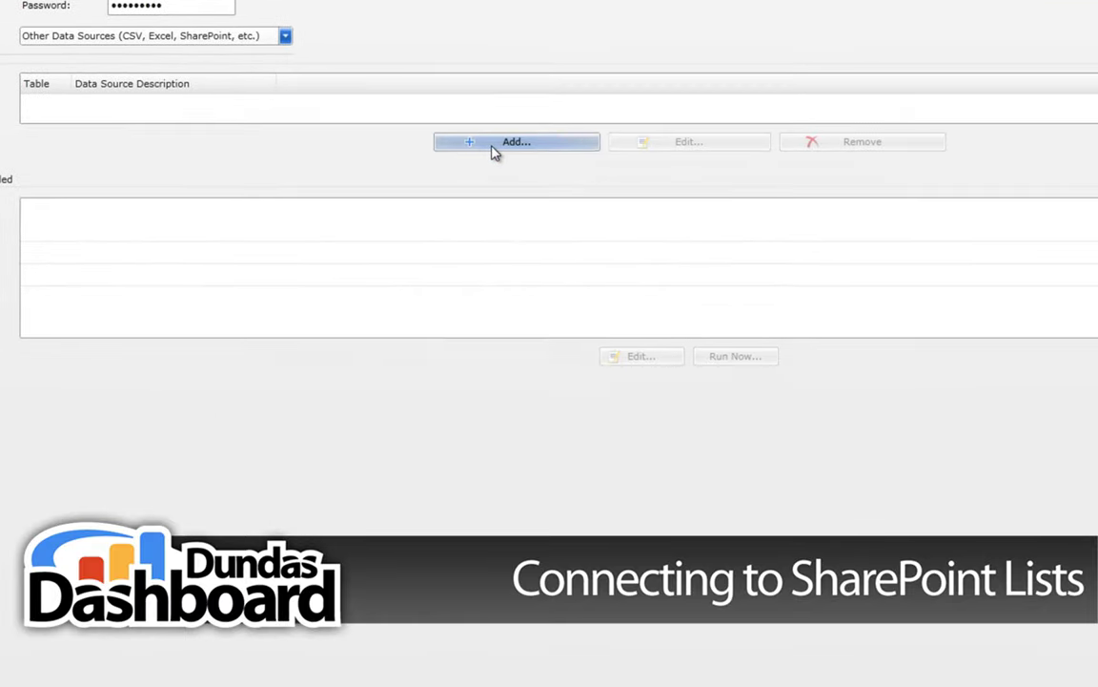
- Add a SharePoint List data source with the table name Countries
{"action": "left_click", "coordinate": [817, 402]}
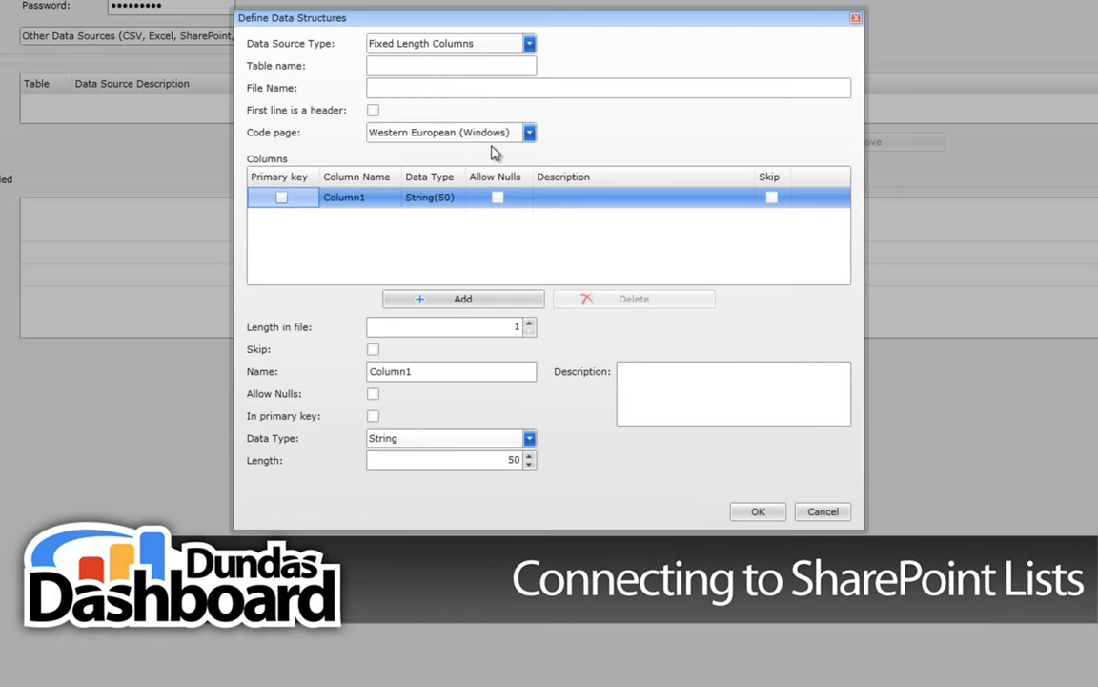
{"action": "left_click", "coordinate": [530, 45]}
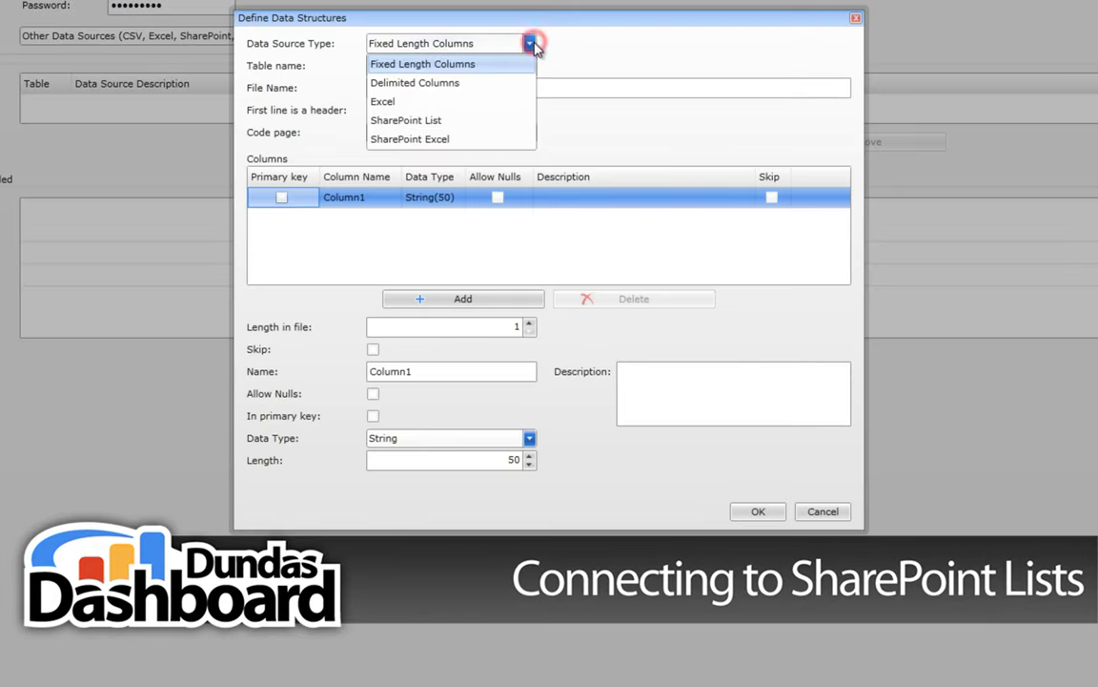
{"action": "left_click", "coordinate": [490, 121]}
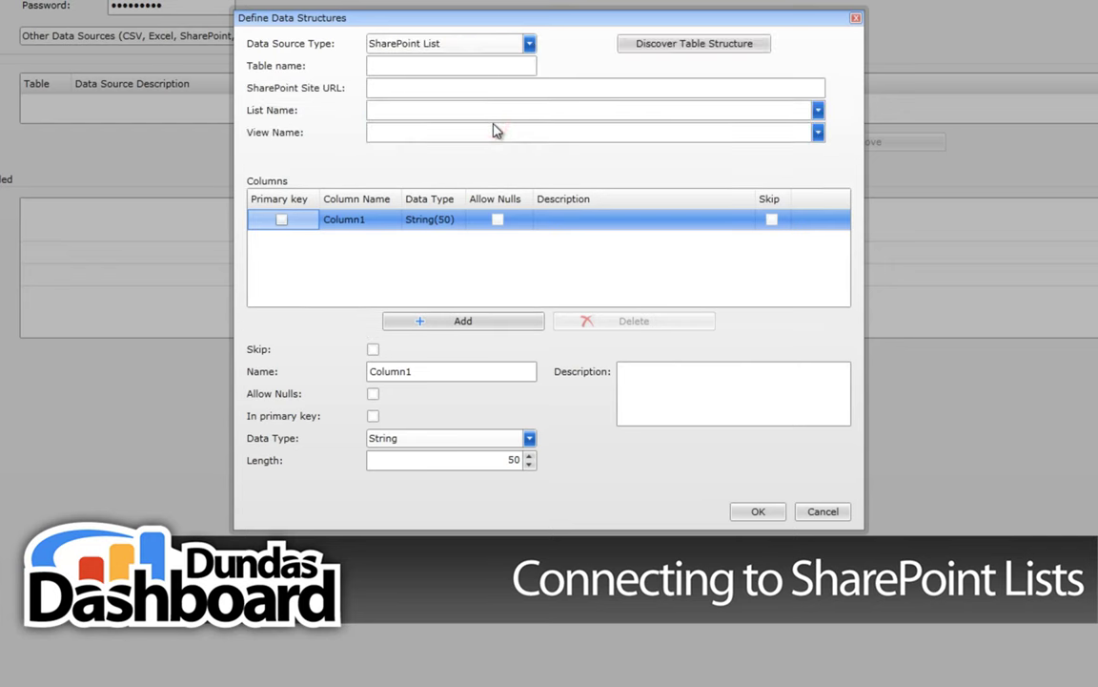
{"action": "left_click", "coordinate": [464, 64]}
{"action": "type", "text": "C"}
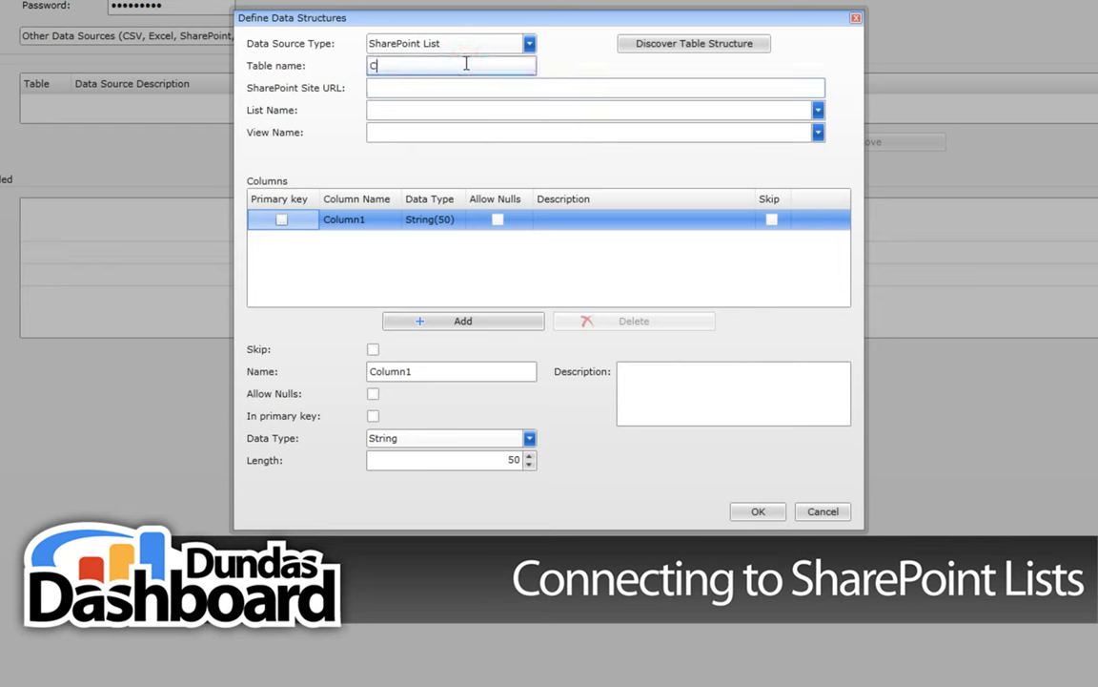
{"action": "type", "text": "ountries"}
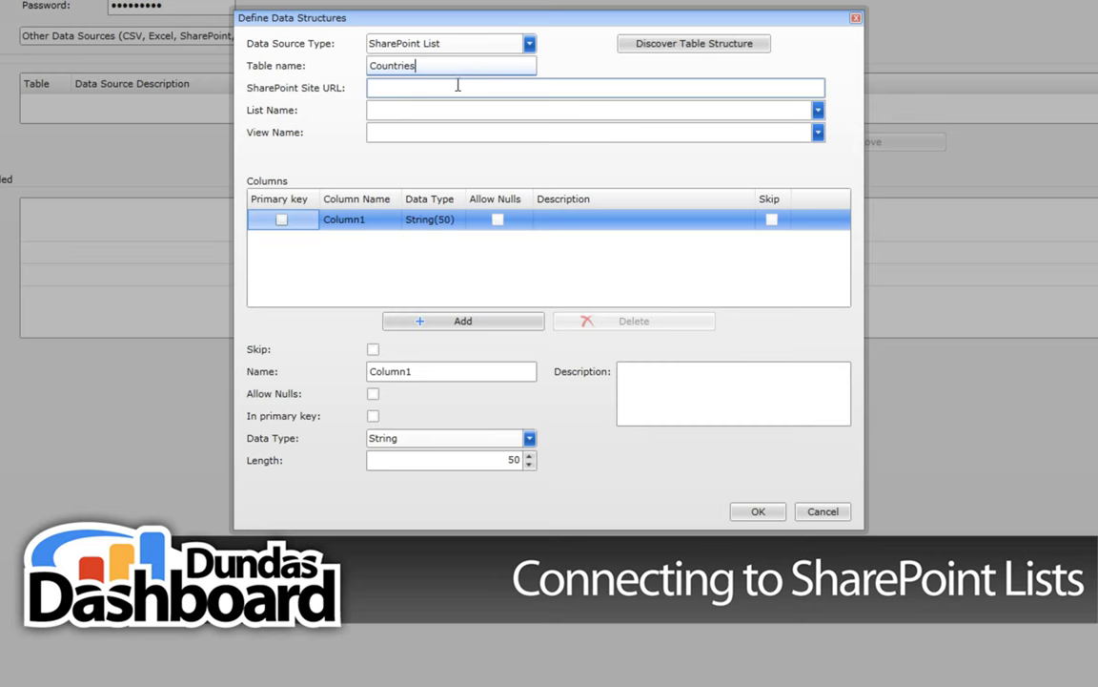
{"action": "left_click", "coordinate": [458, 86]}
{"action": "type", "text": "http://dashboard-demo/tutorial"}
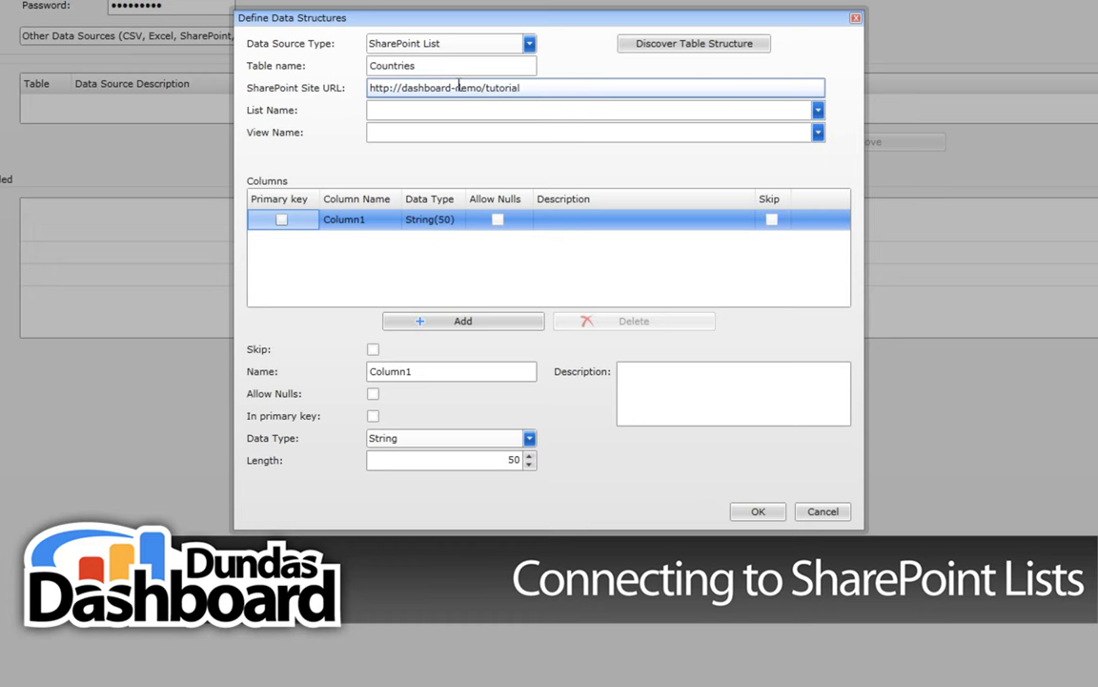
{"action": "left_click", "coordinate": [817, 111]}
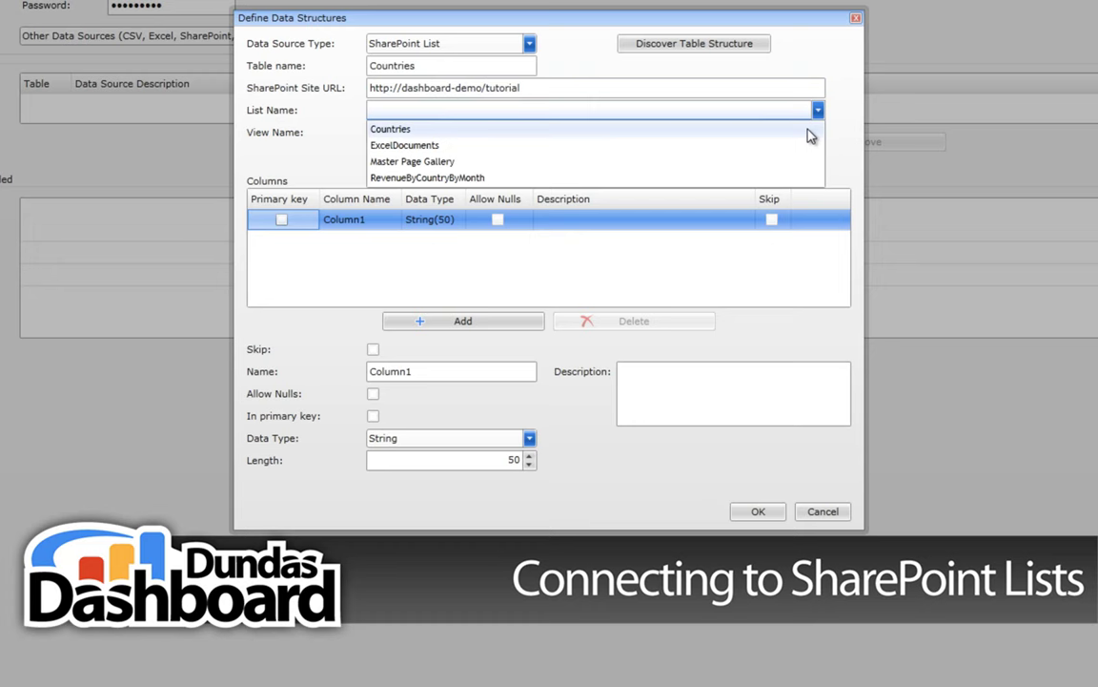
{"action": "left_click", "coordinate": [808, 130]}
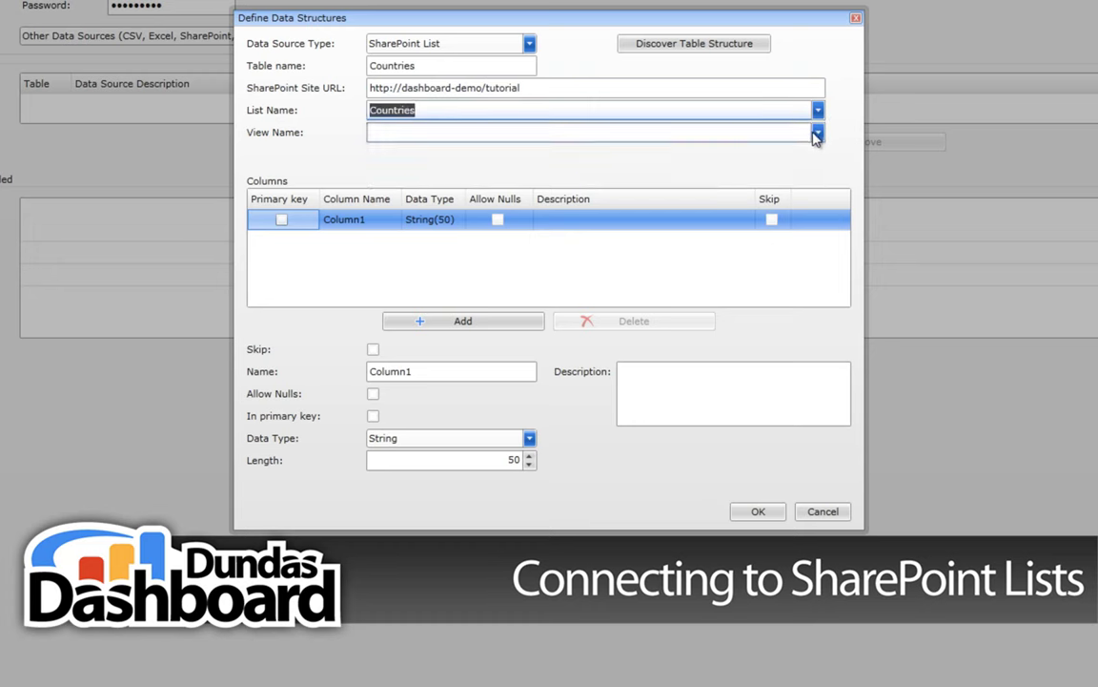
{"action": "left_click", "coordinate": [816, 133]}
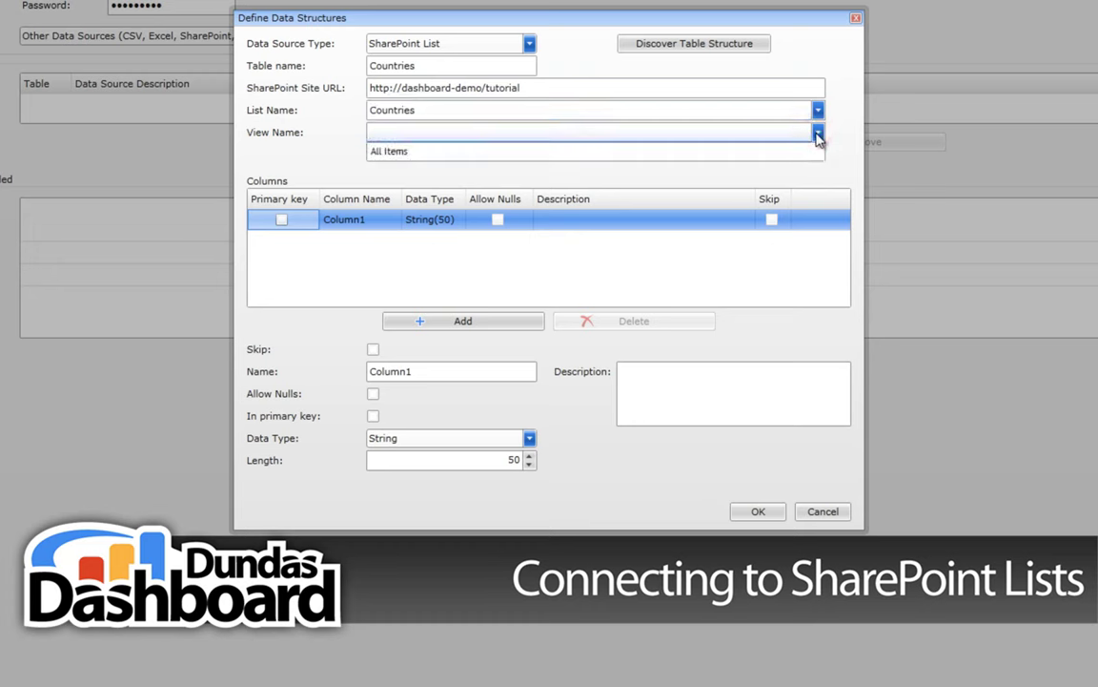
{"action": "left_click", "coordinate": [816, 151]}
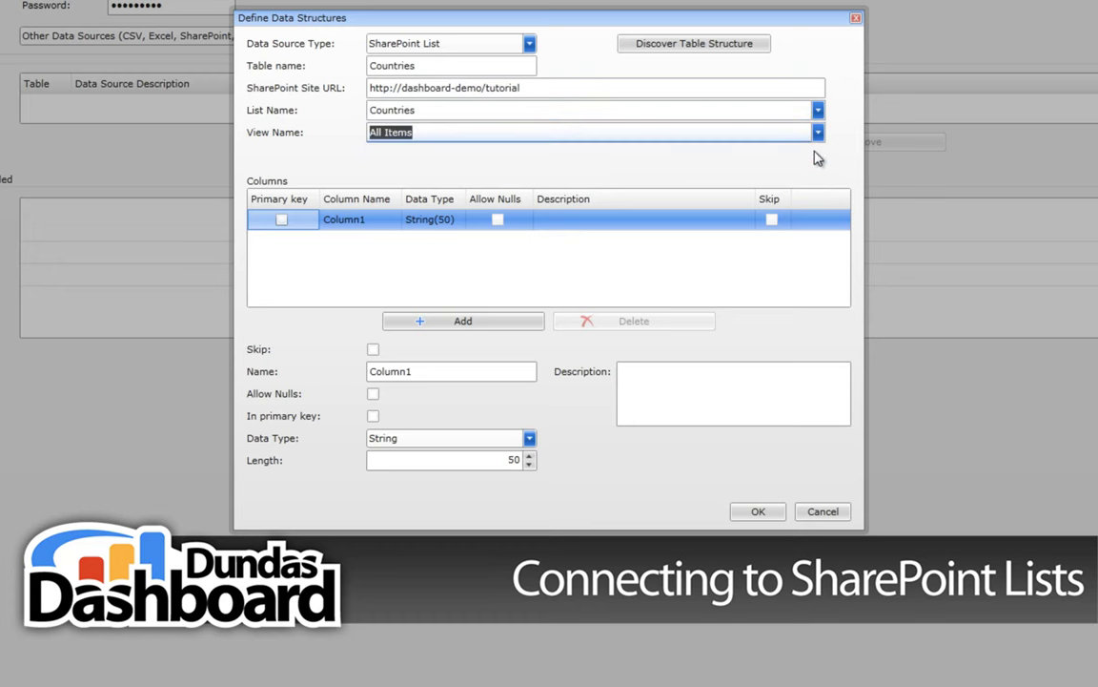
- Discover the list's table structure and change CountryId's data type to Decimal(18, 0)
{"action": "left_click", "coordinate": [697, 49]}
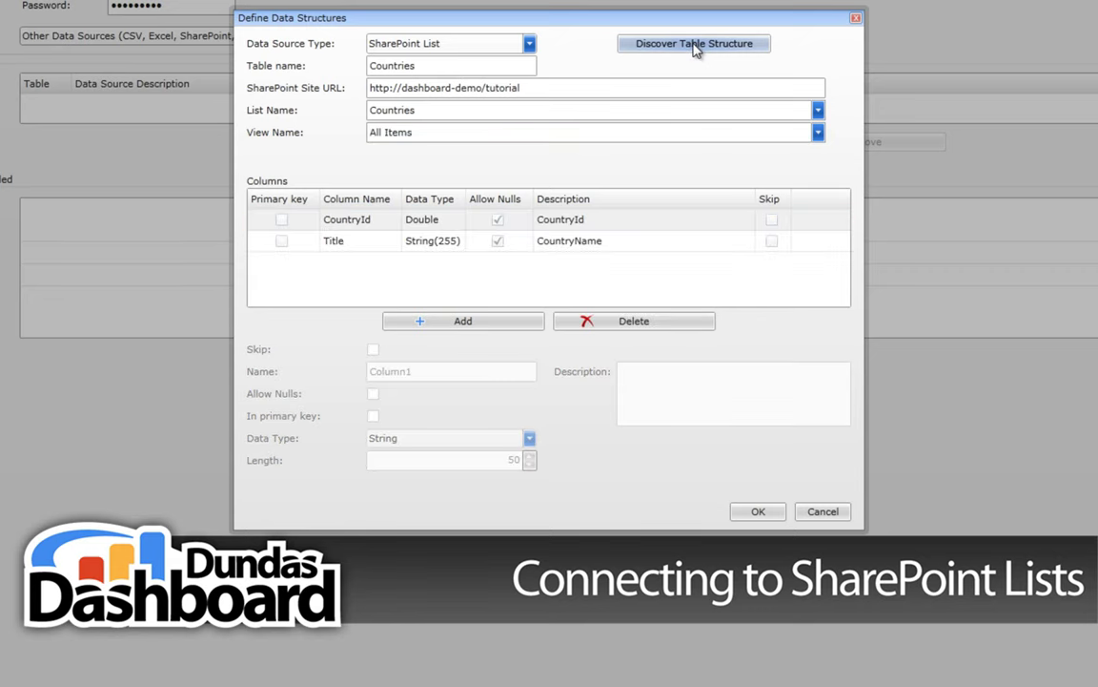
{"action": "left_click", "coordinate": [447, 221]}
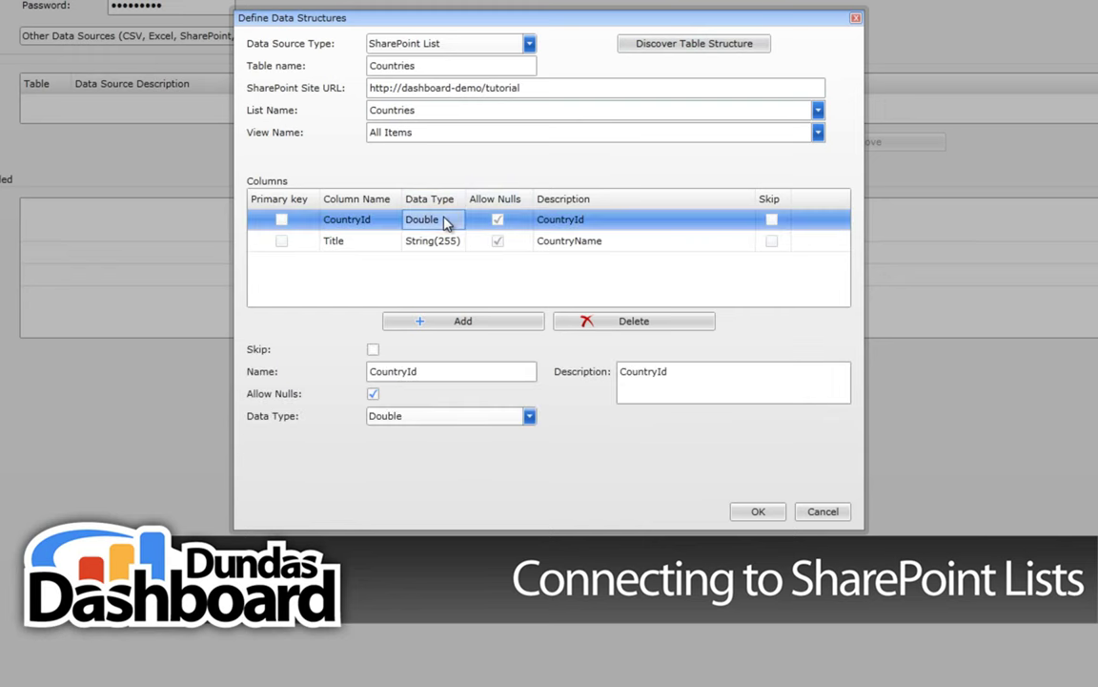
{"action": "left_click", "coordinate": [529, 418]}
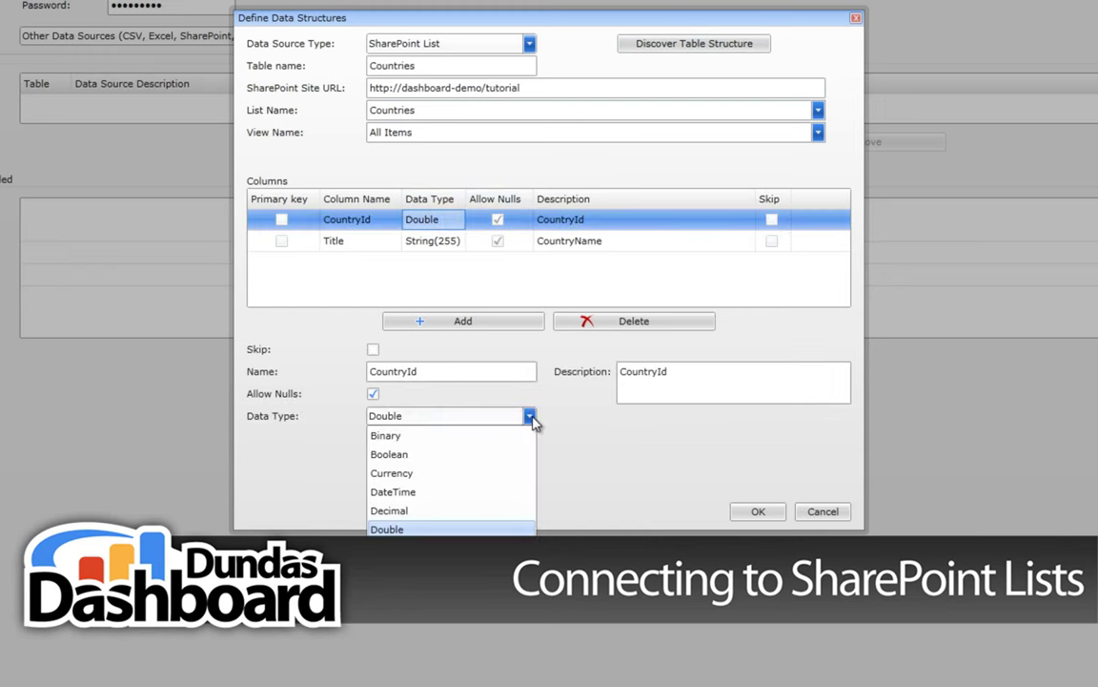
{"action": "left_click", "coordinate": [441, 512]}
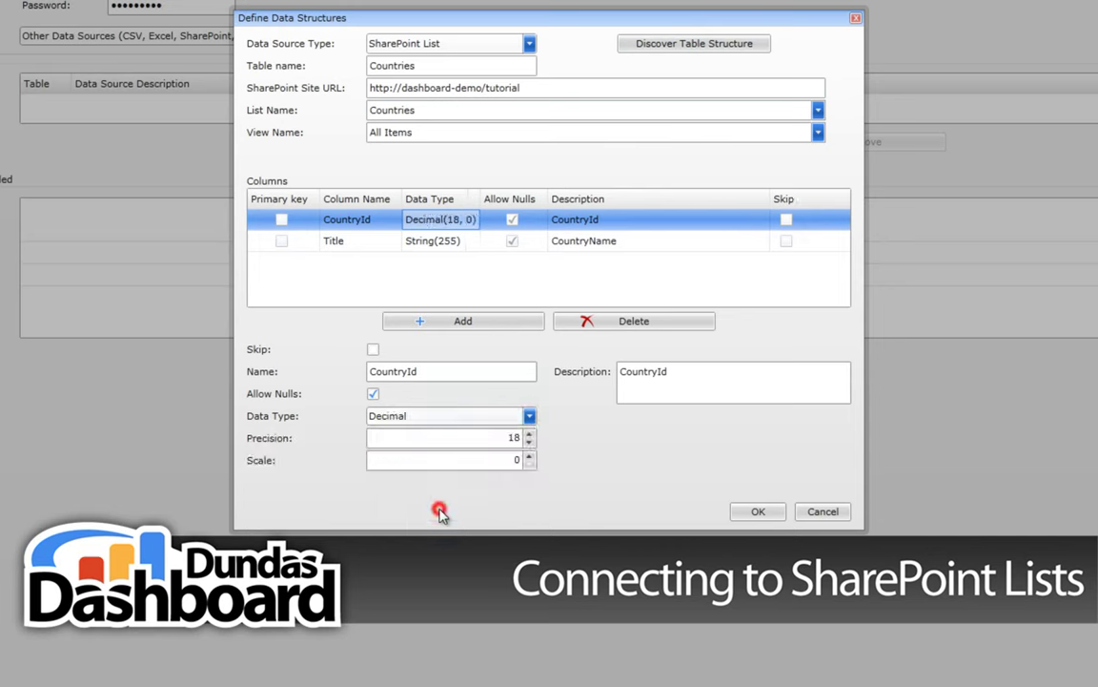
- Rename the Title column to Country Name
{"action": "left_click", "coordinate": [339, 241]}
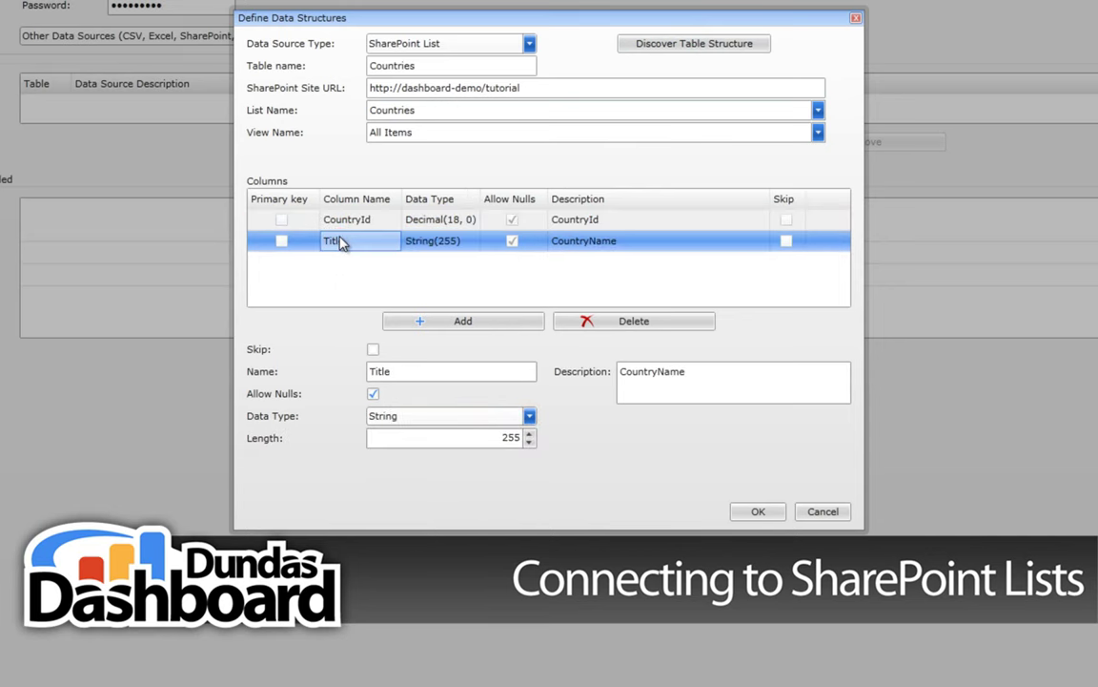
{"action": "double_click", "coordinate": [406, 373]}
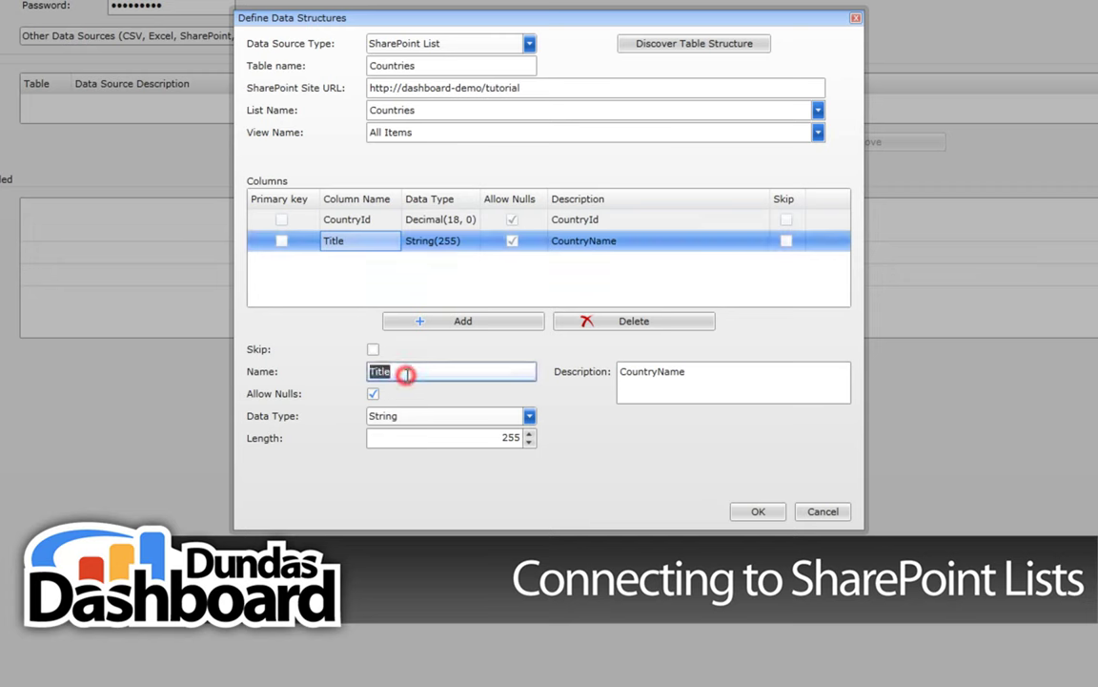
{"action": "type", "text": "C"}
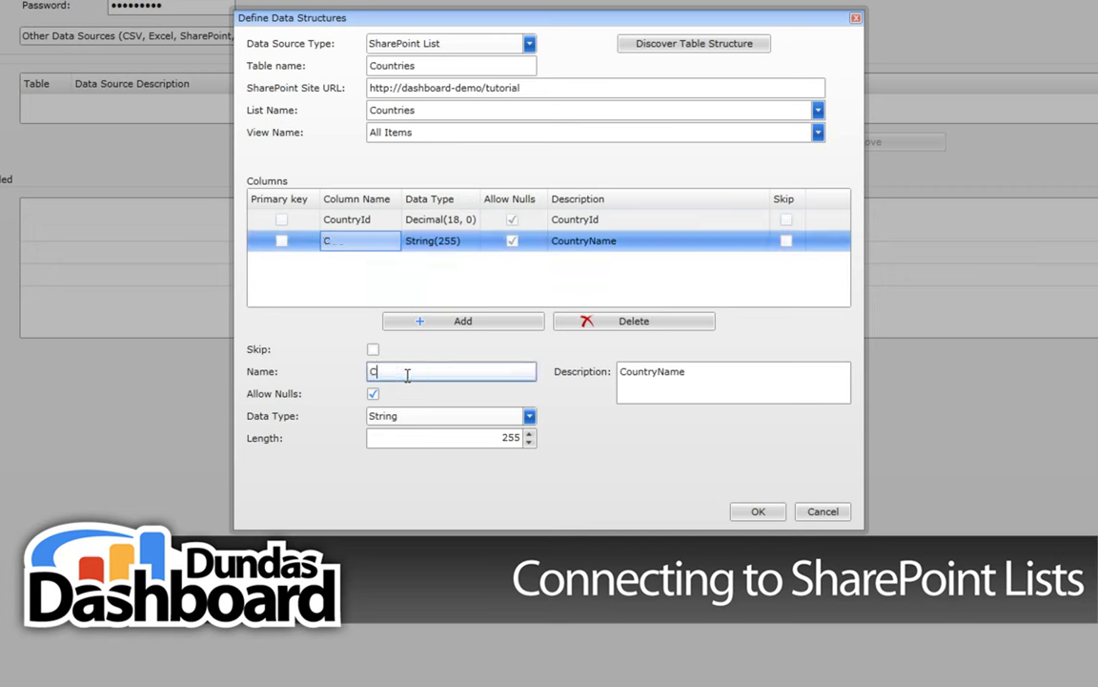
{"action": "type", "text": "ountry Name"}
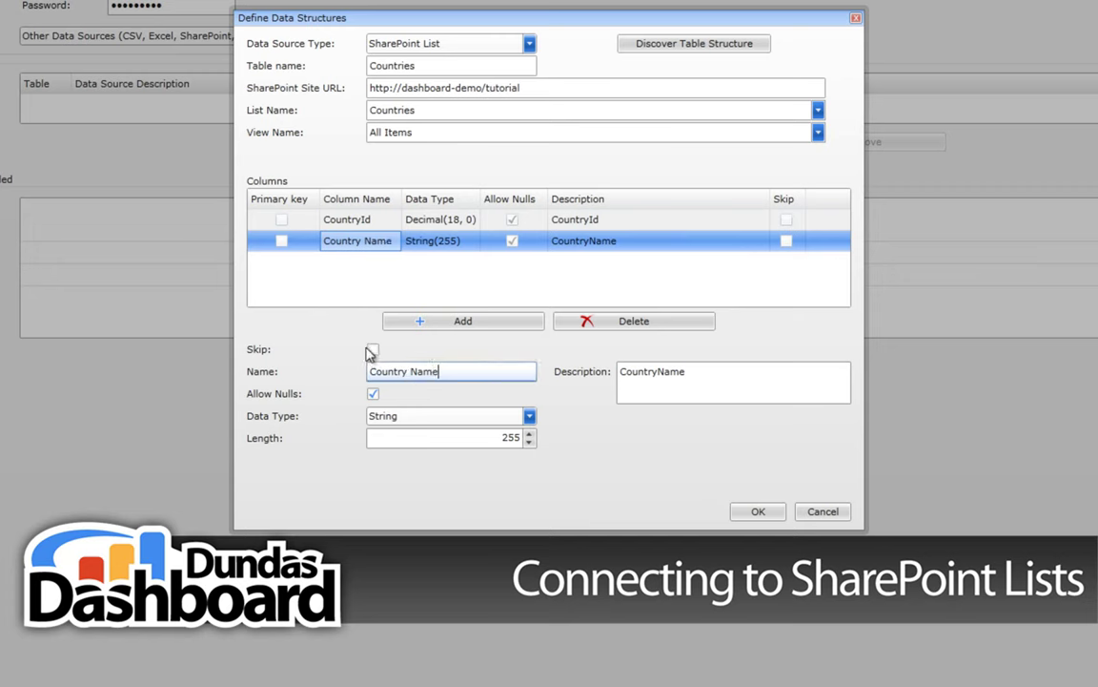
- Confirm the Define Data Structures dialog so [dbo].[Countries] joins the connector's data sources
{"action": "left_click", "coordinate": [757, 513]}
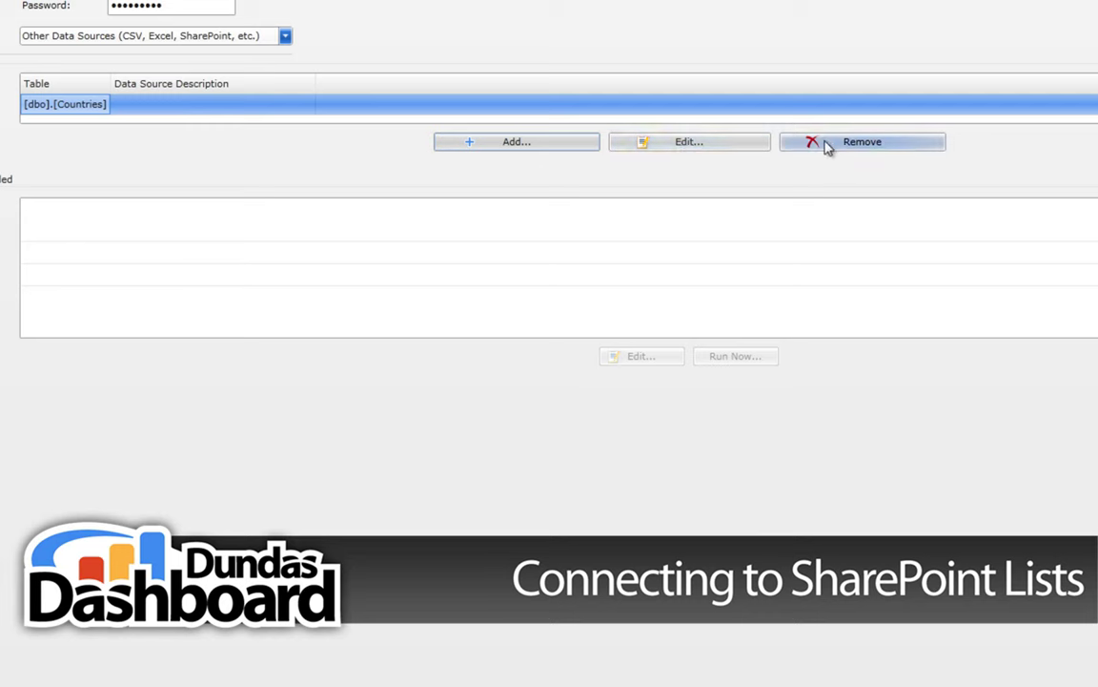
{"action": "left_click", "coordinate": [572, 140]}
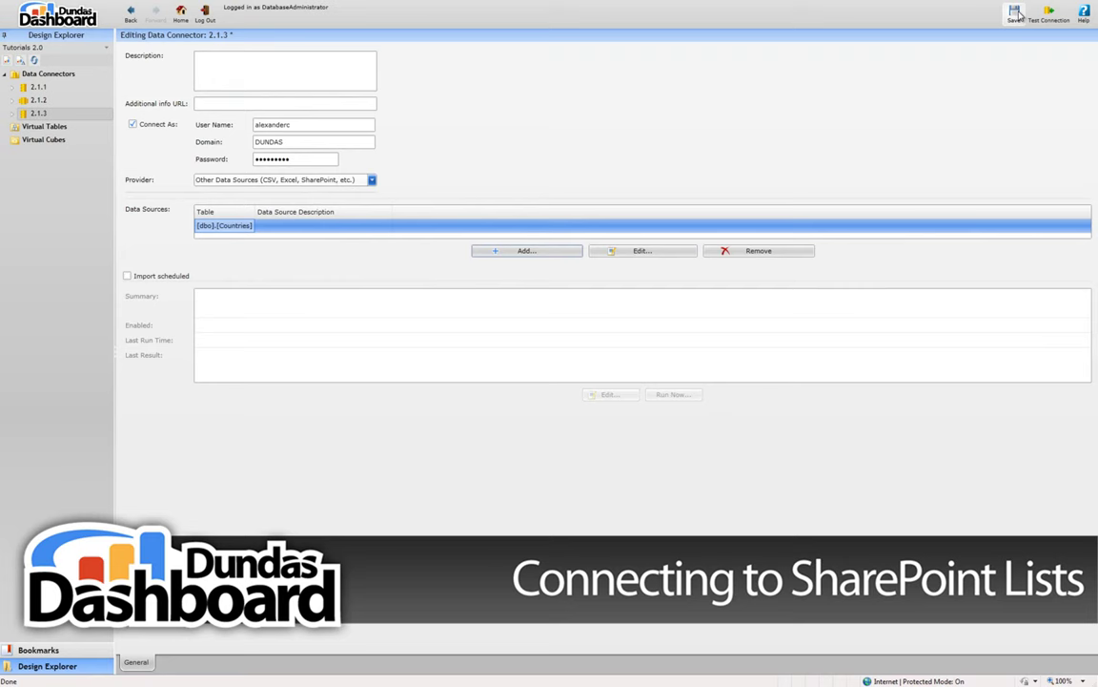
- Save connector 2.1.3 from the toolbar
{"action": "left_click", "coordinate": [1016, 13]}
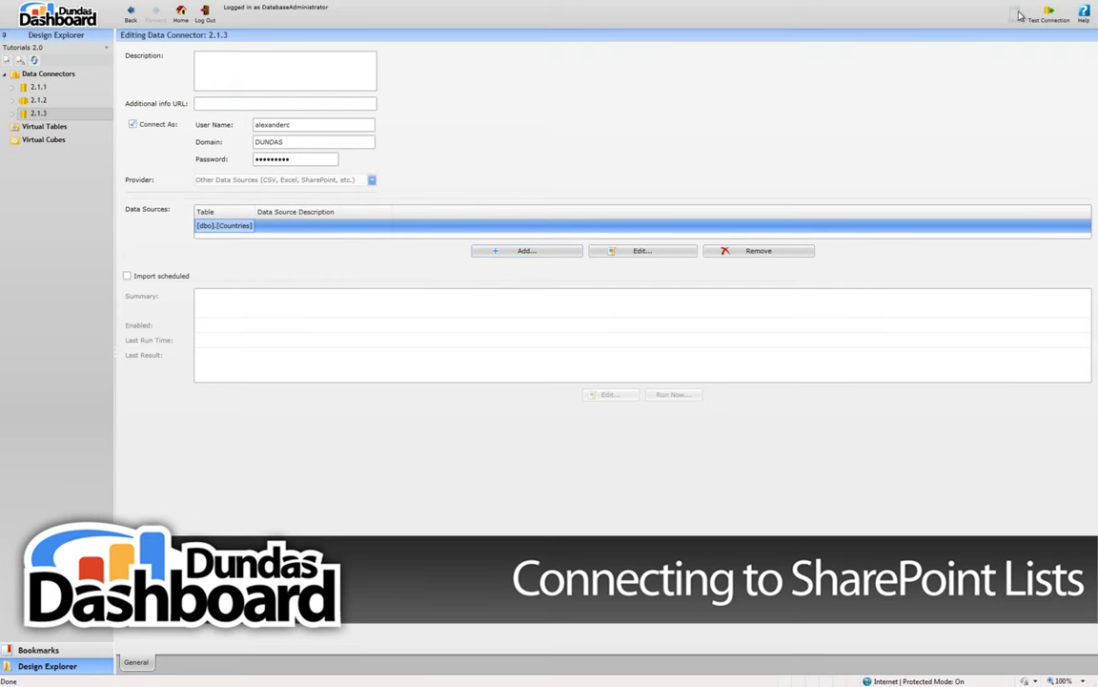